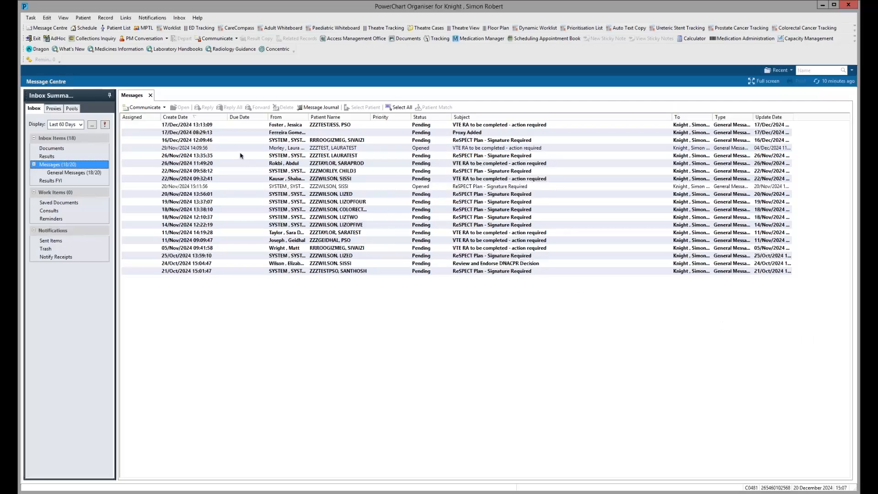
# Step: Open the Worklist and view the care team lists and patient lists it offers
pyautogui.click(167, 28)
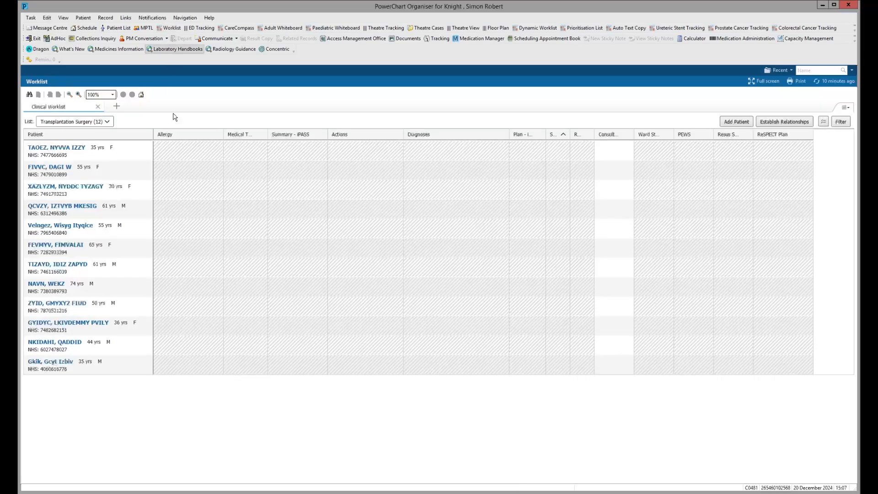
pyautogui.click(107, 122)
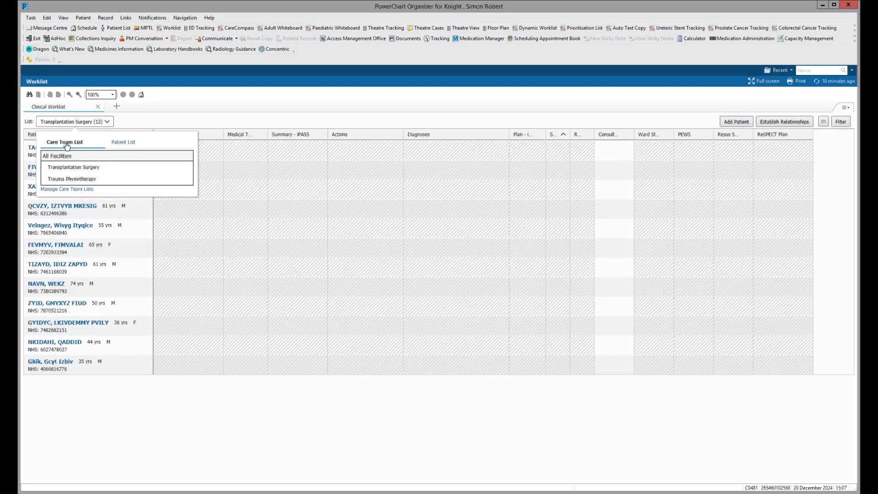
pyautogui.click(126, 144)
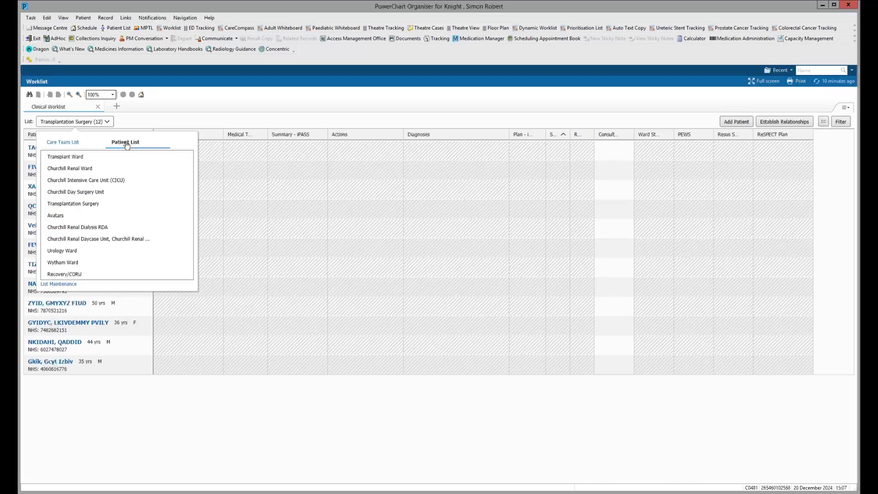
pyautogui.click(58, 143)
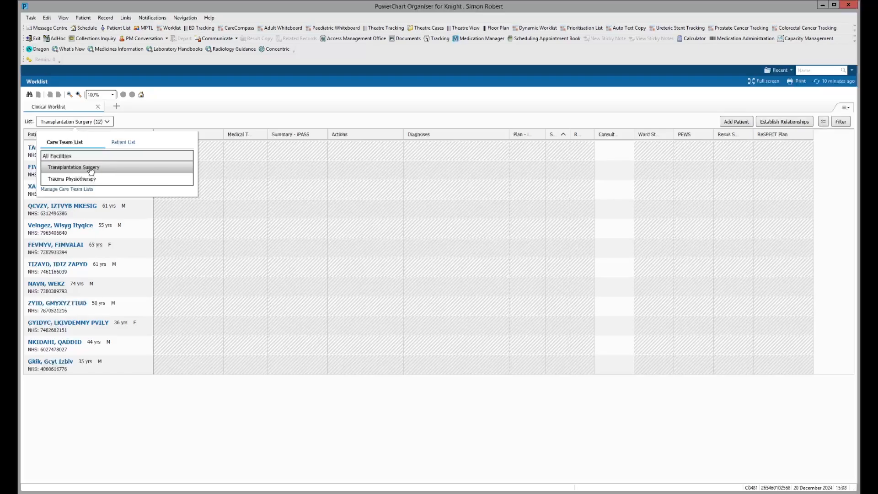
# Step: Bring up the Transplantation Surgery treatment function for All Facilities in the care team list management, toggle its list and leave without saving
pyautogui.click(76, 190)
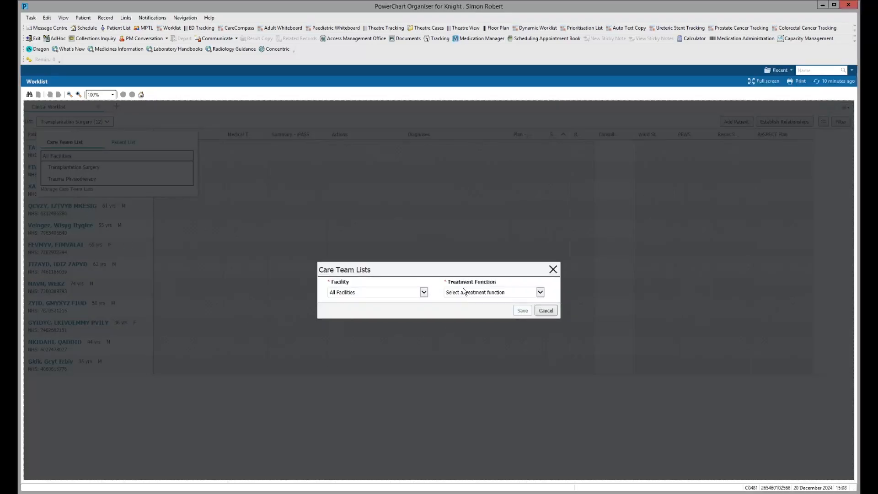
pyautogui.click(479, 292)
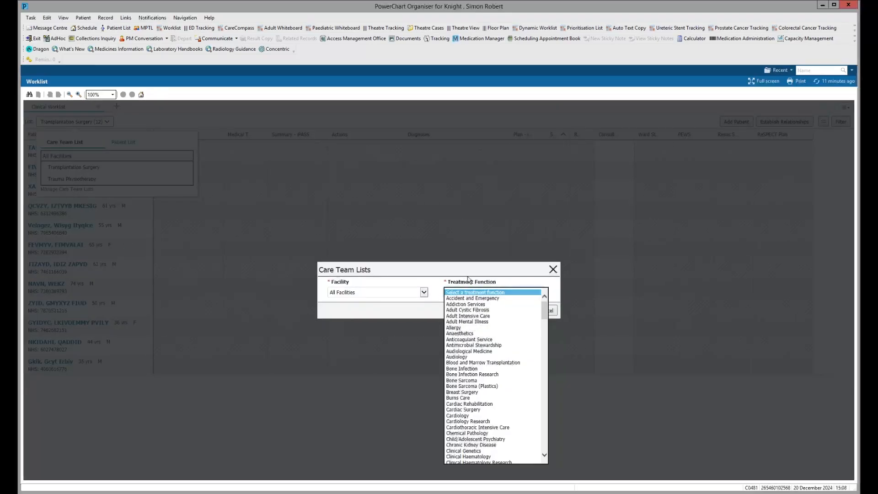
pyautogui.scroll(-4, 474, 337)
pyautogui.scroll(-20, 474, 338)
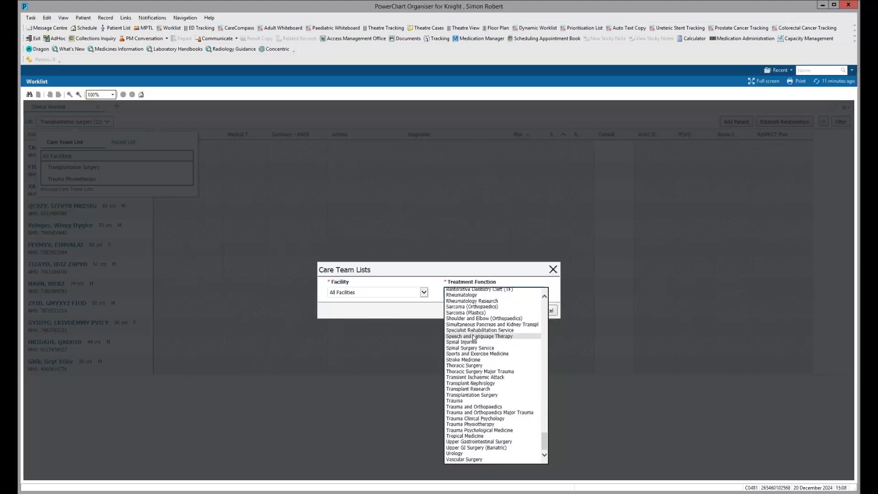
pyautogui.click(475, 396)
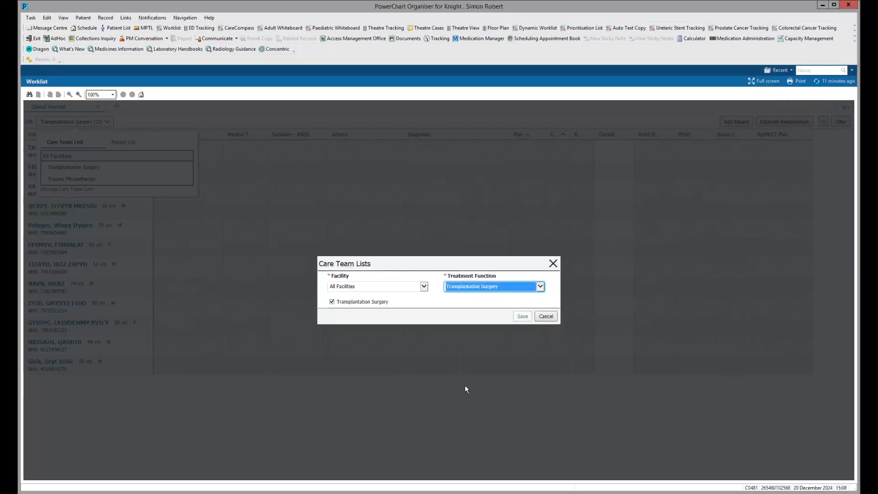
pyautogui.click(333, 302)
pyautogui.click(545, 317)
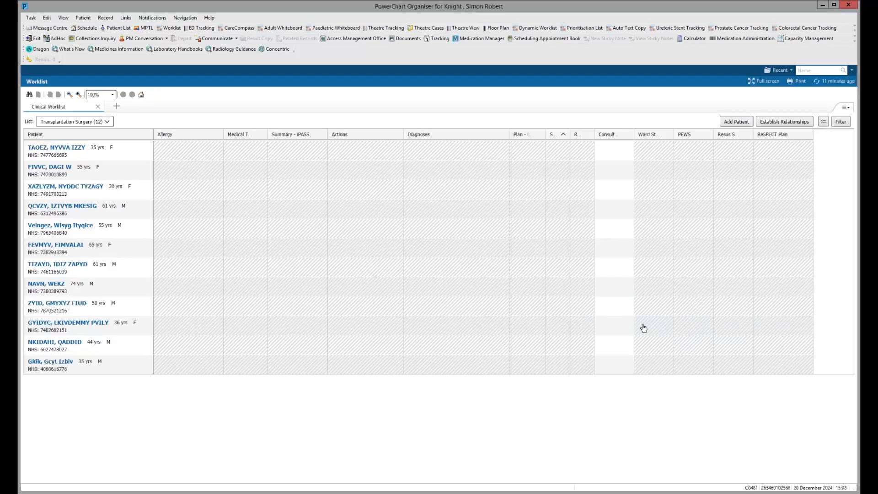
# Step: Establish a Consultant (Medical/Surgical) relationship with all patients on the Transplantation Surgery list
pyautogui.click(782, 122)
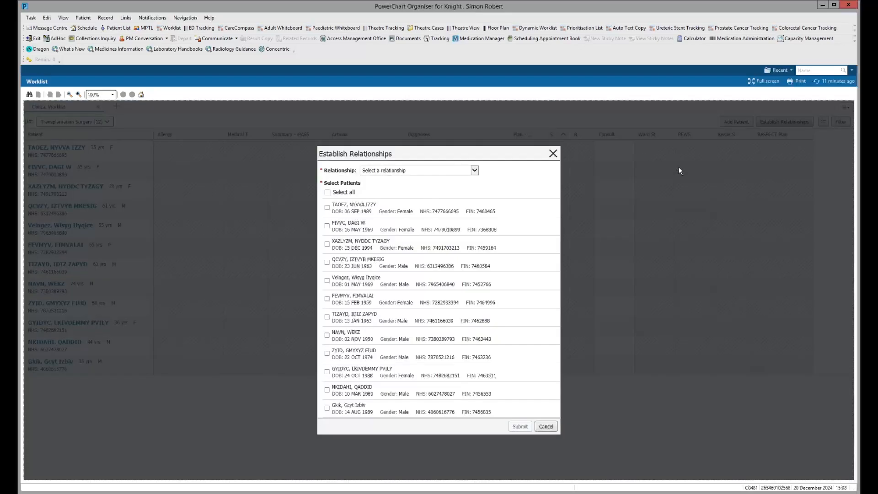
pyautogui.click(327, 193)
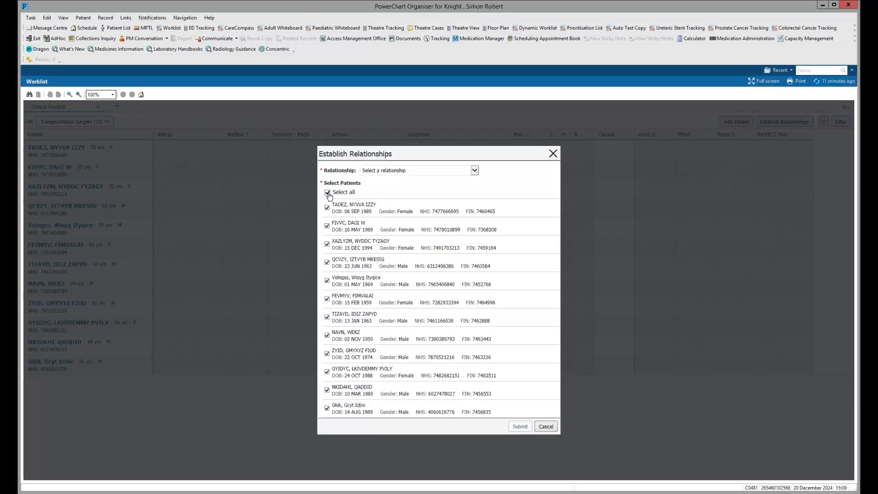
pyautogui.click(378, 170)
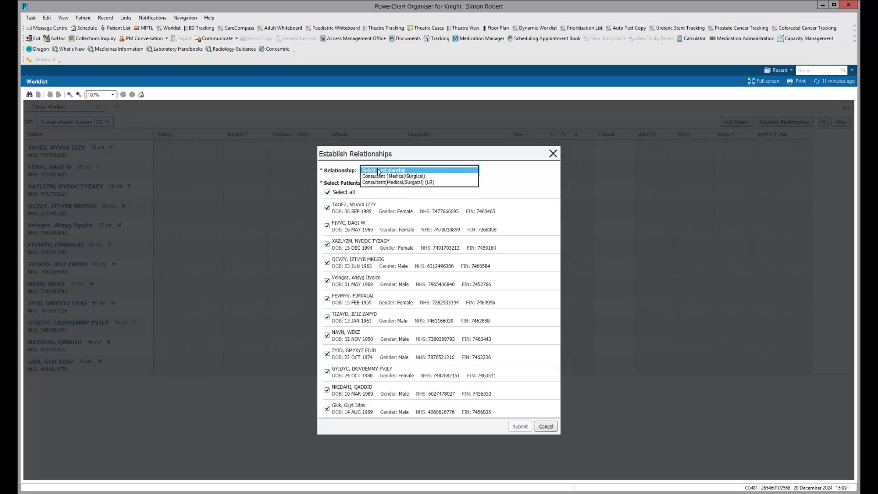
pyautogui.click(380, 176)
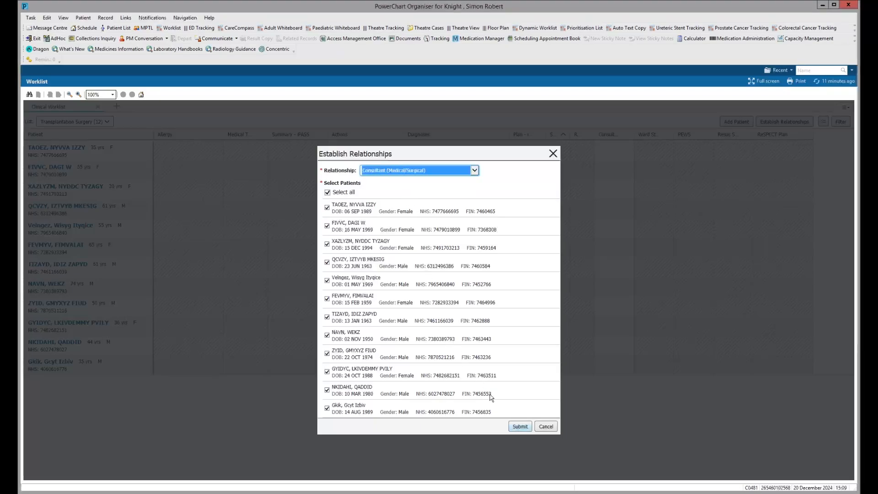
pyautogui.click(520, 427)
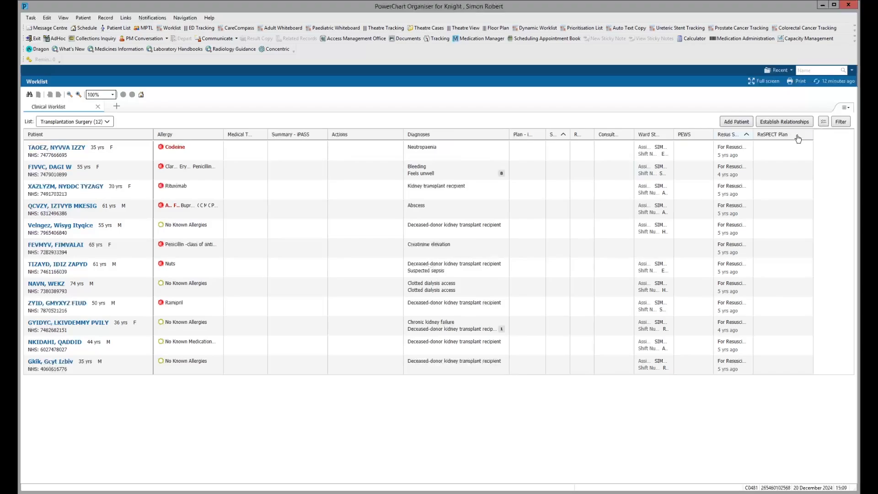
# Step: In the worklist's layout configuration, hide the Allergy column and show the Location column
pyautogui.click(845, 109)
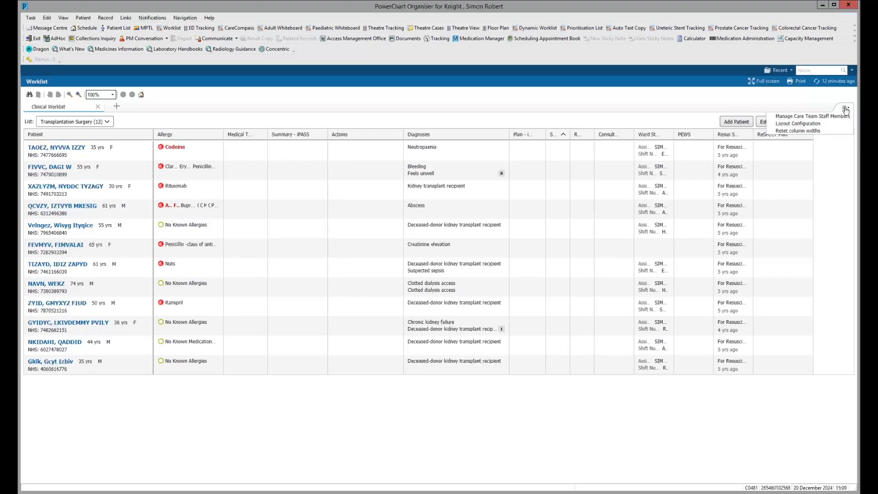
pyautogui.click(807, 124)
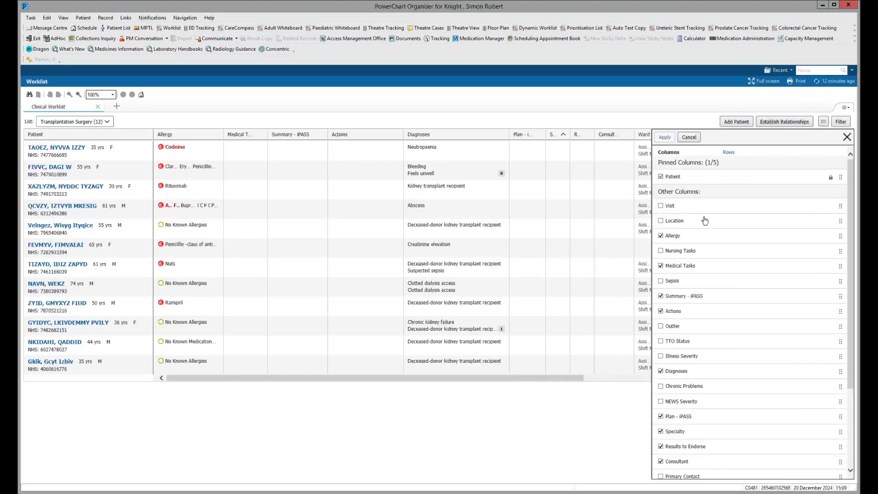
pyautogui.scroll(-3, 709, 235)
pyautogui.scroll(-1, 708, 235)
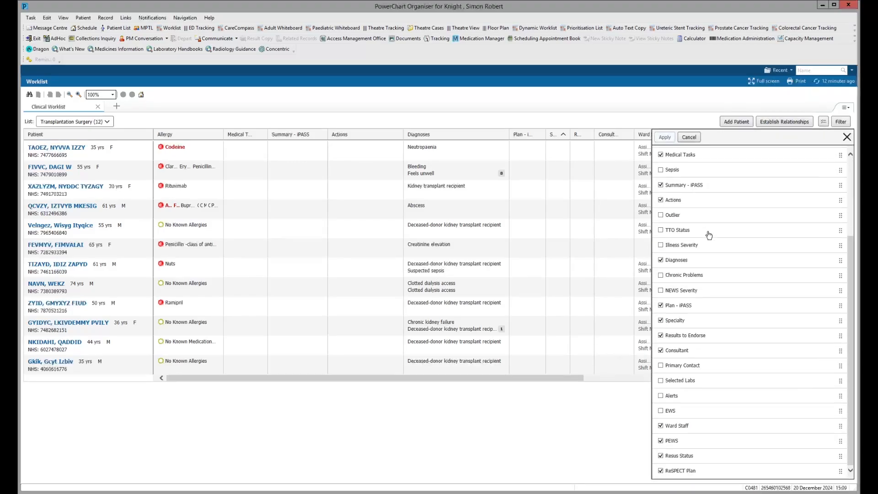
pyautogui.scroll(4, 709, 235)
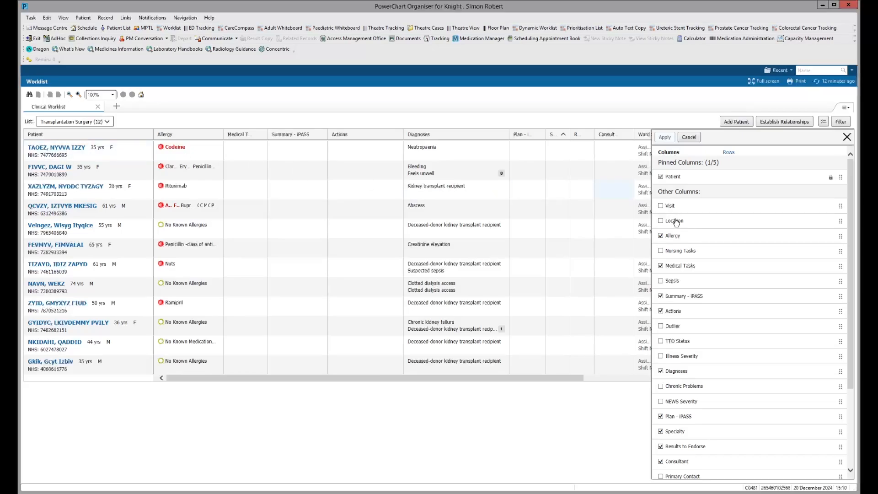
pyautogui.click(663, 236)
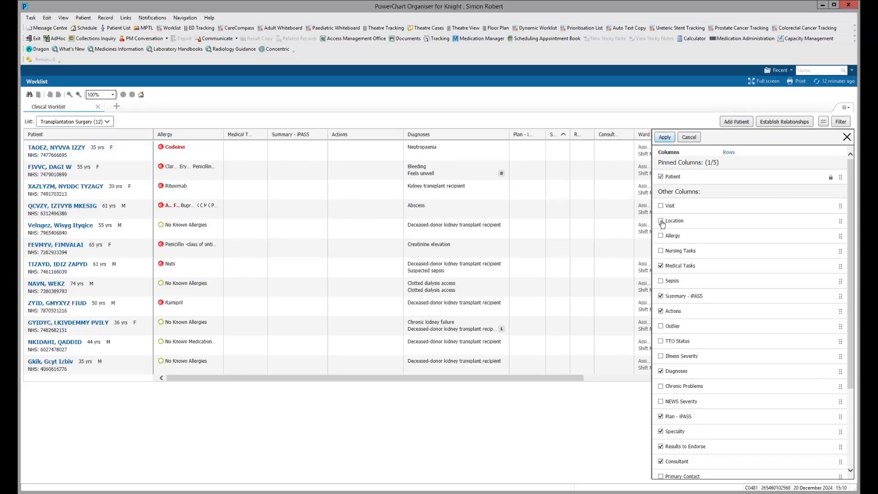
pyautogui.click(661, 221)
# Step: Show the Chronic Problems and Selected Labs columns, and hide Specialty, Consultant, Ward Staff, PEWS, Resus Status and ReSPECT Plan
pyautogui.scroll(-1, 682, 271)
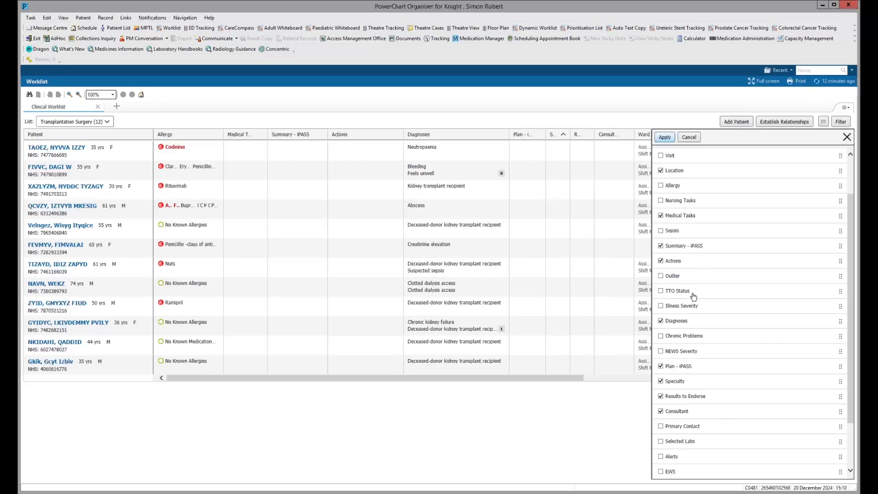
pyautogui.scroll(-3, 738, 304)
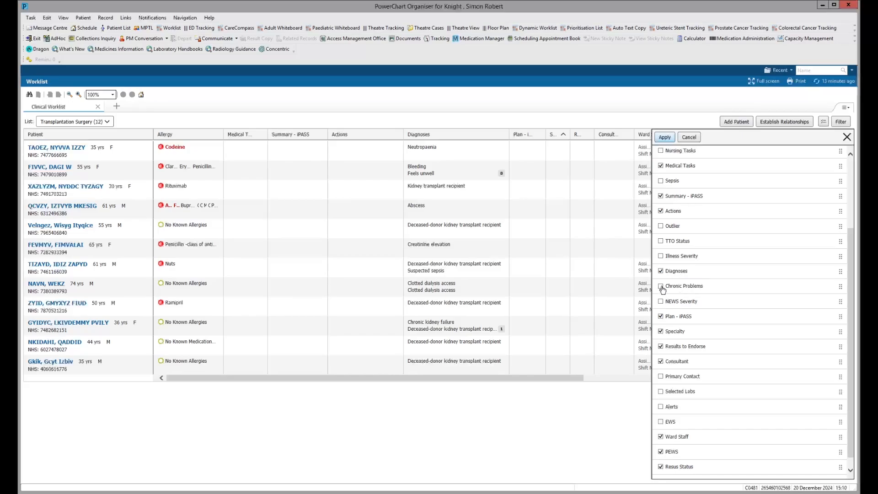
pyautogui.click(660, 331)
pyautogui.scroll(-1, 662, 350)
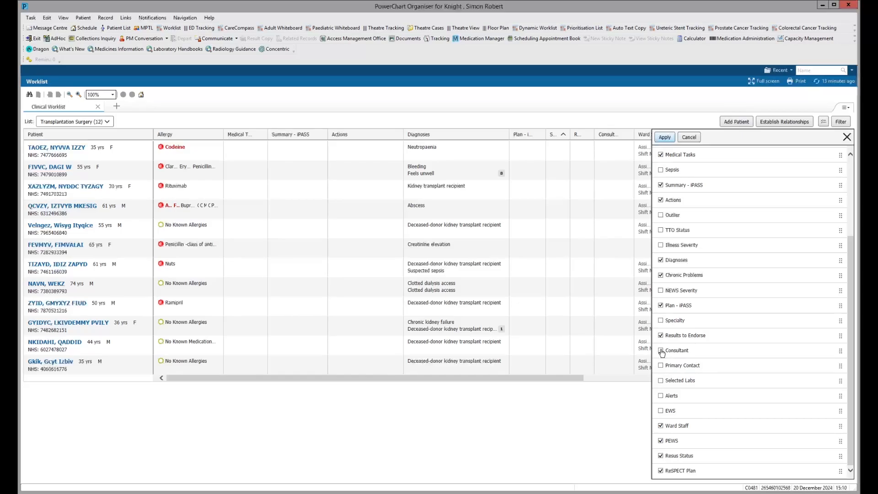
pyautogui.click(661, 351)
pyautogui.click(660, 426)
pyautogui.click(661, 442)
pyautogui.click(660, 457)
pyautogui.click(660, 471)
pyautogui.click(660, 381)
# Step: Reorder the columns so Diagnoses and Chronic Problems come directly before Medical Tasks, and apply the layout
pyautogui.moveTo(841, 264); pyautogui.dragTo(838, 156)
pyautogui.scroll(2, 801, 273)
pyautogui.scroll(1, 801, 273)
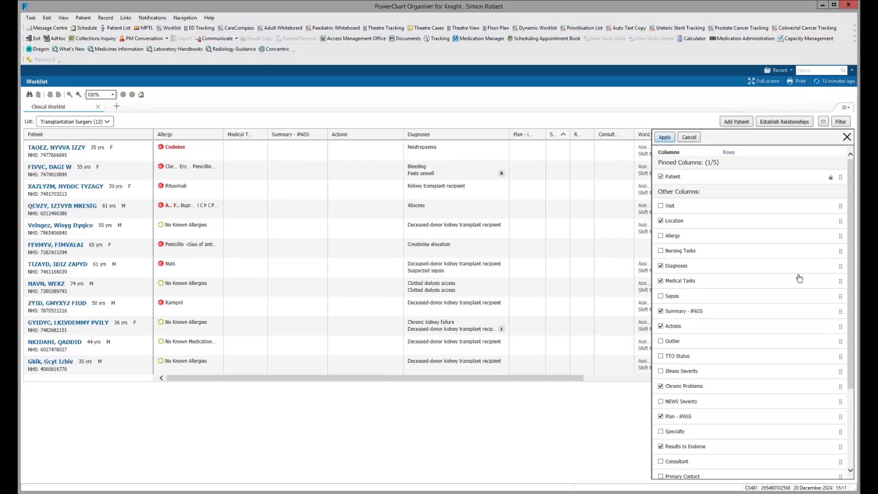
pyautogui.scroll(-2, 750, 345)
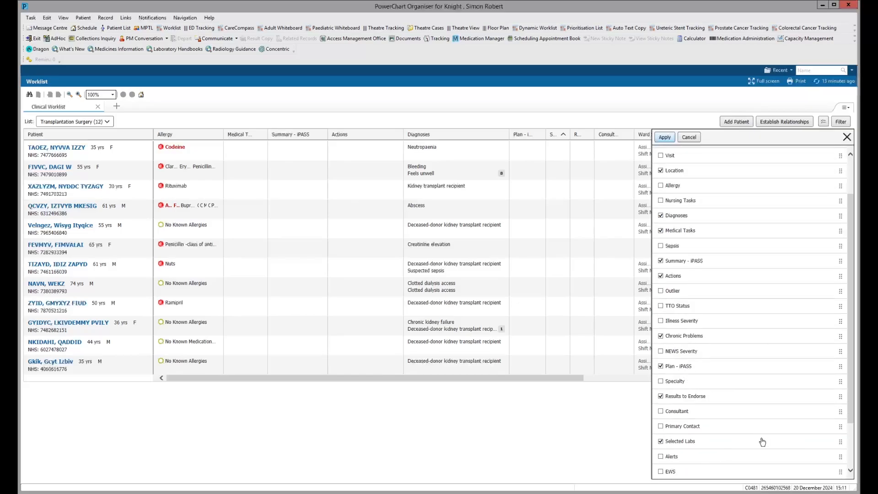
pyautogui.scroll(-3, 760, 439)
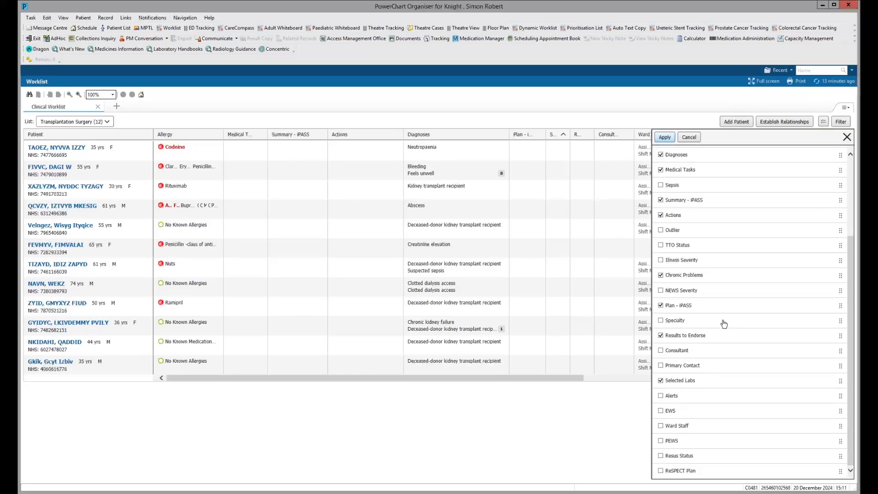
pyautogui.moveTo(840, 275); pyautogui.dragTo(803, 170)
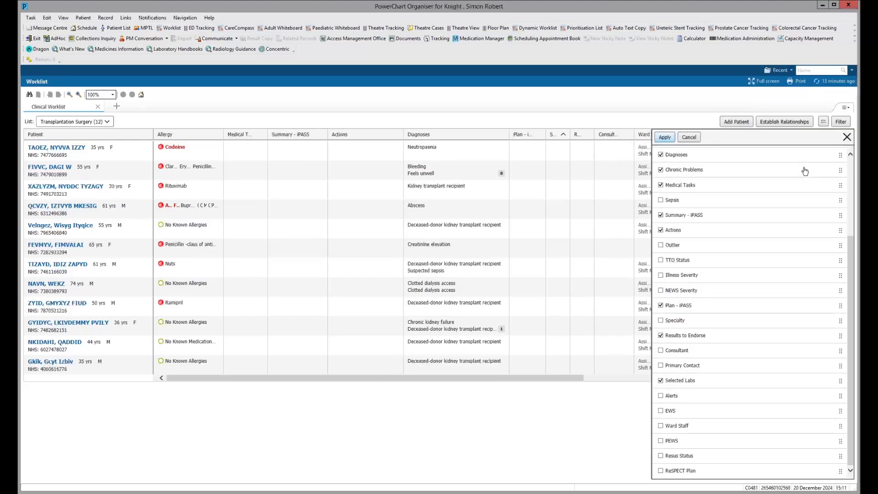
pyautogui.click(663, 137)
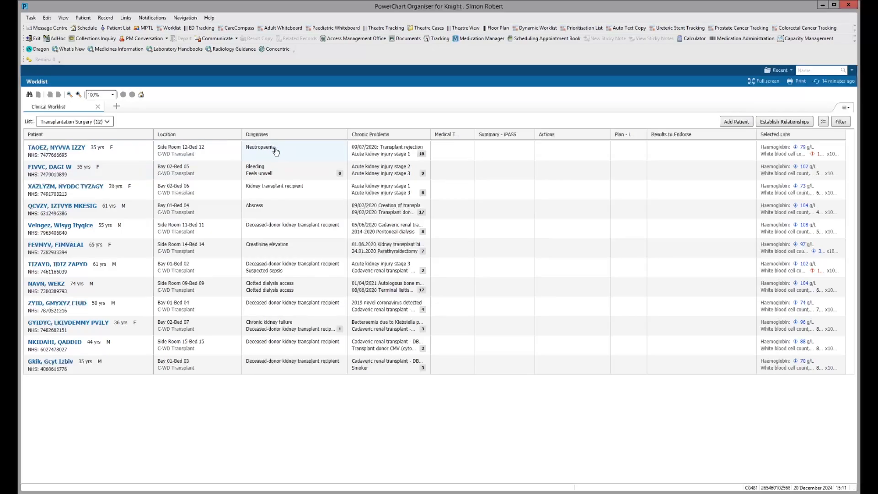
# Step: Review the chronic problems and diagnoses details of the first patient on the worklist
pyautogui.click(388, 150)
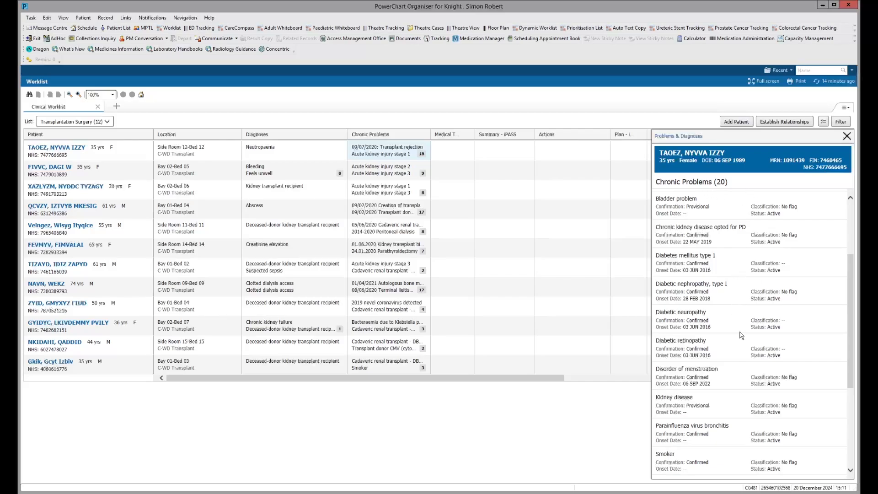
pyautogui.click(846, 136)
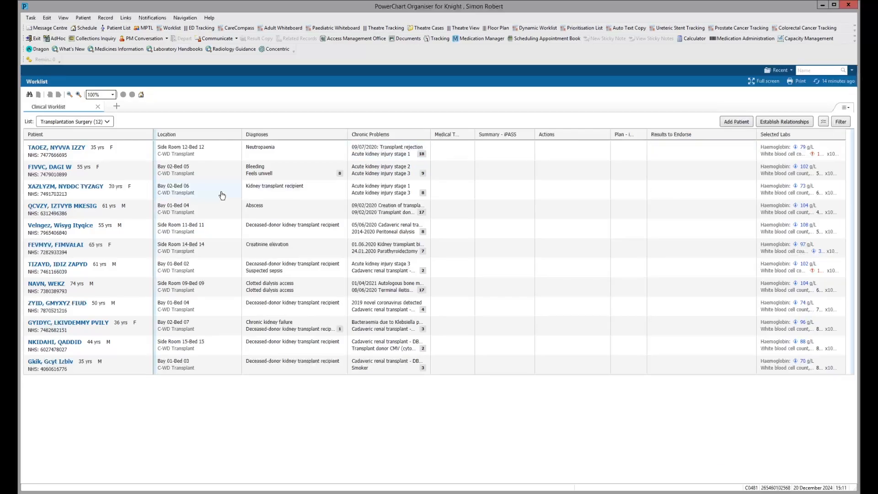
pyautogui.click(257, 159)
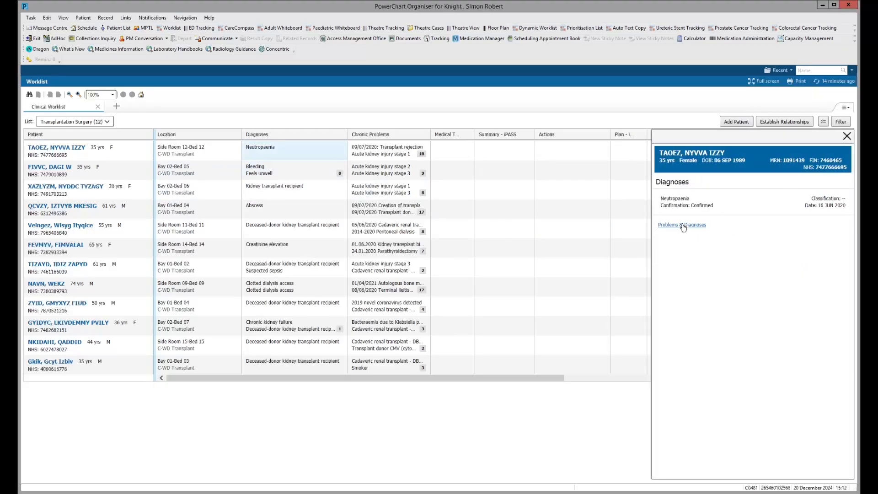
pyautogui.click(846, 136)
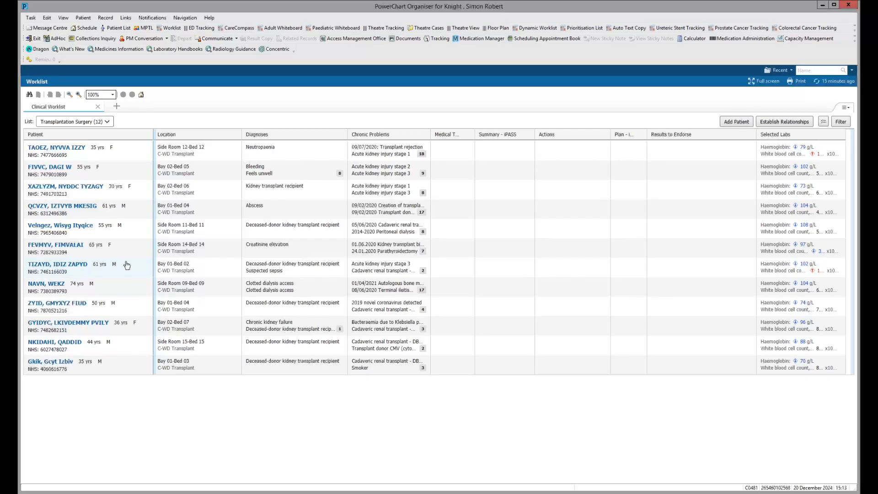
# Step: Search for the test patient by surname and forename, and add them to the worklist with the outpatient Neuropsychiatry encounter
pyautogui.click(744, 122)
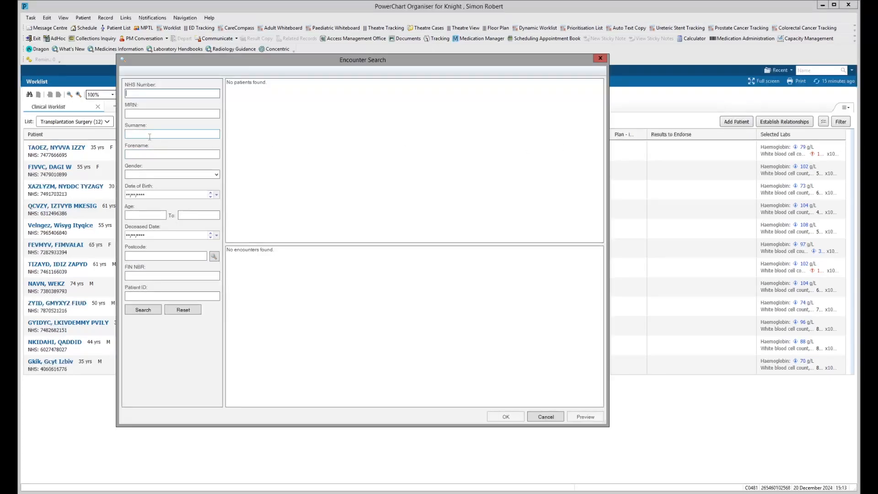
pyautogui.click(149, 134)
pyautogui.write('test2')
pyautogui.click(151, 310)
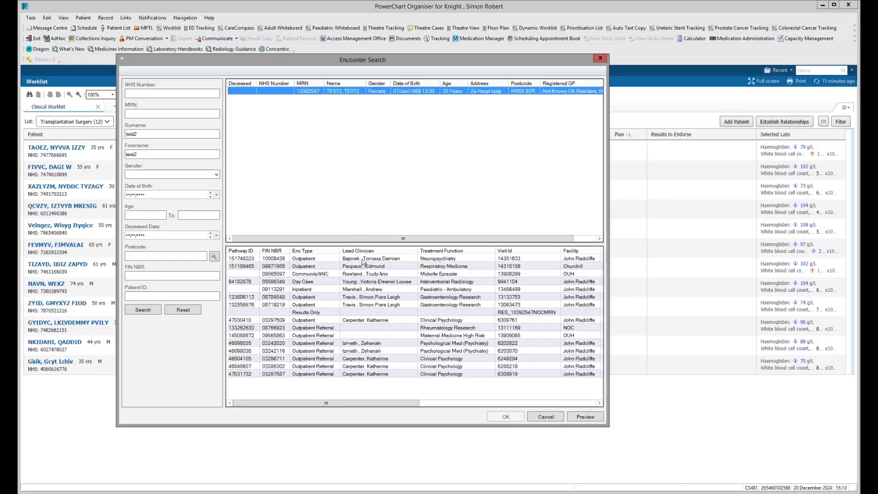
pyautogui.click(364, 259)
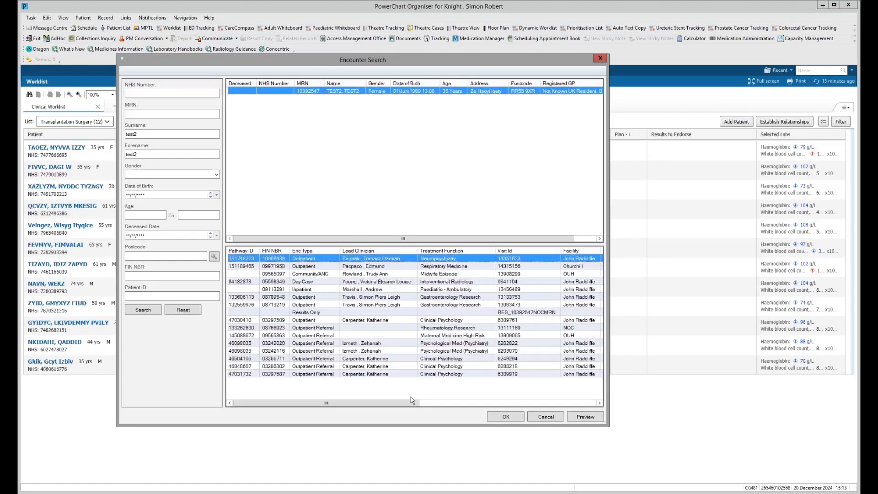
pyautogui.click(504, 416)
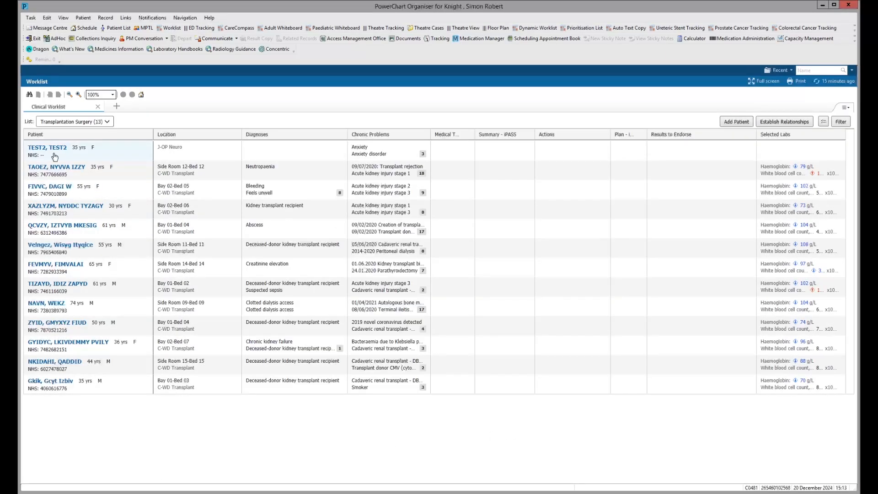
# Step: Select the patients in Side Room 12-Bed 12 and Bay 02-Bed 05 and remove them from the worklist
pyautogui.click(823, 122)
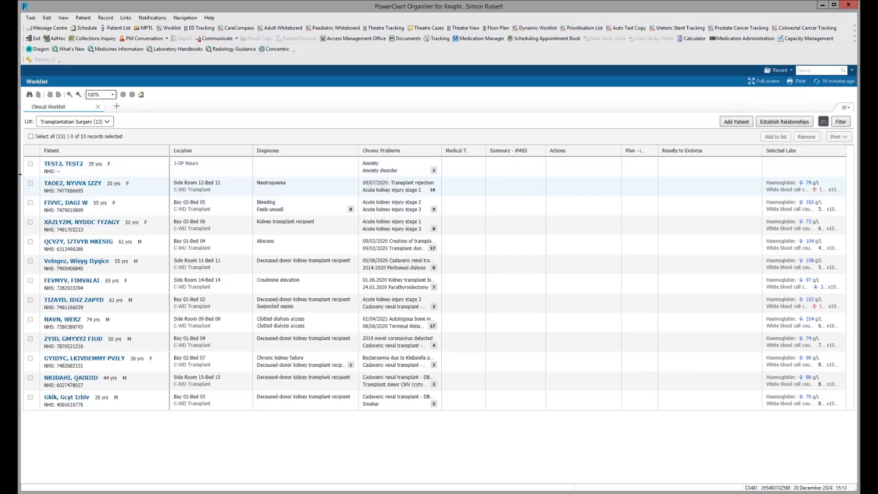
pyautogui.click(31, 184)
pyautogui.click(30, 202)
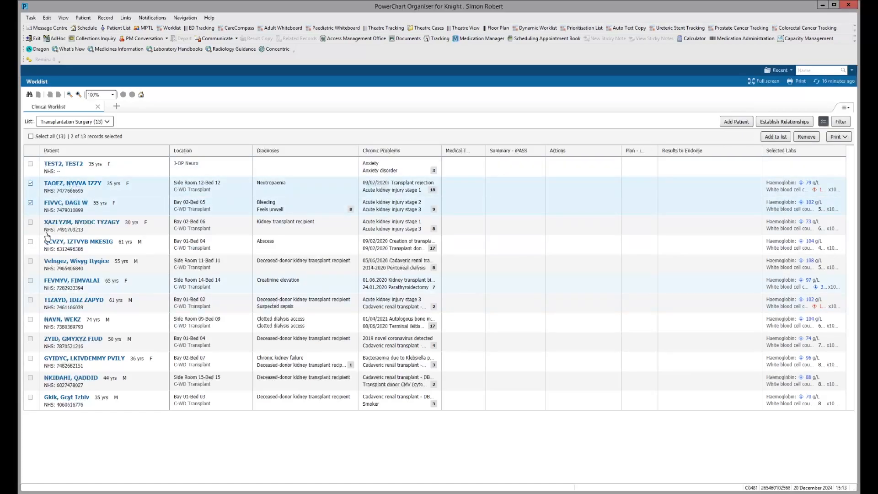
pyautogui.click(810, 141)
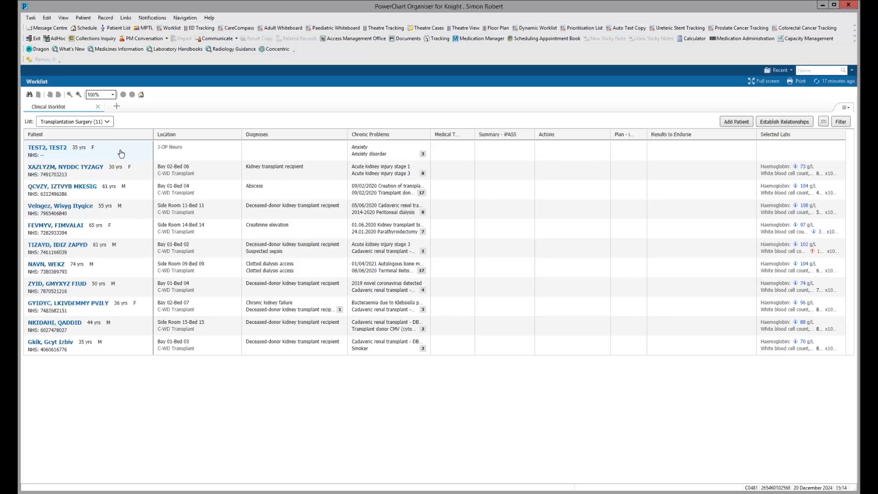
# Step: Set the test patient's illness severity to Stable and save the patient summary "A summary of this patients admission"
pyautogui.click(121, 153)
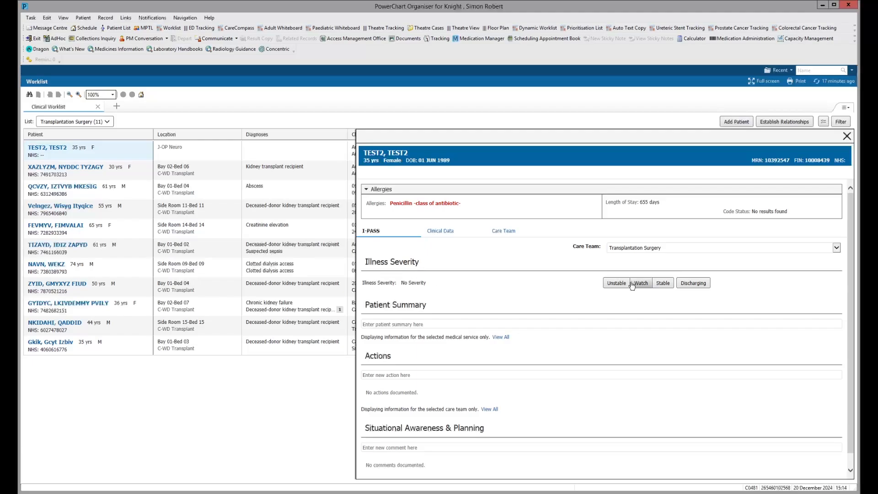
pyautogui.click(662, 282)
pyautogui.click(390, 324)
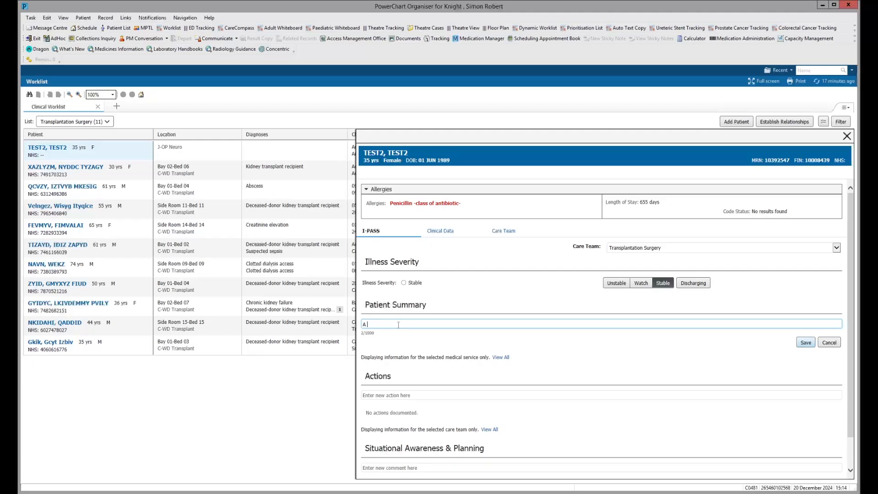
pyautogui.write('summary of this patients admission')
pyautogui.click(806, 343)
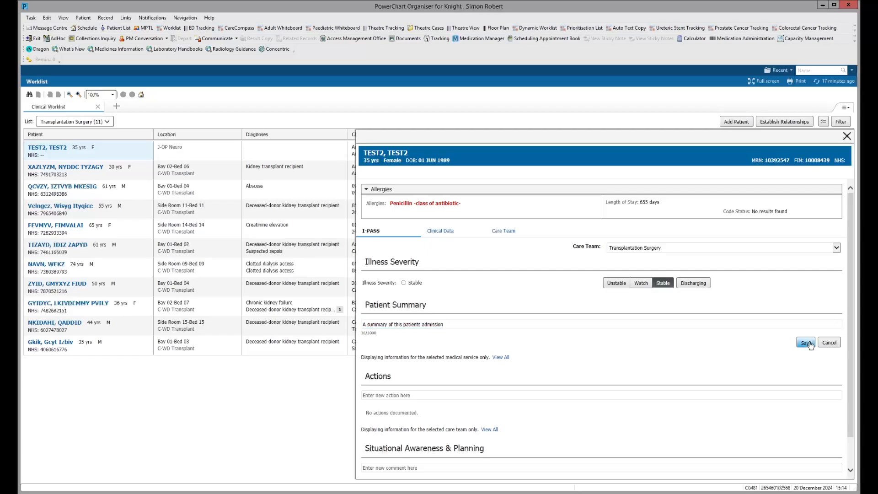
# Step: Add the action "Request CXR" for the test patient, made available to all, and save it
pyautogui.click(406, 395)
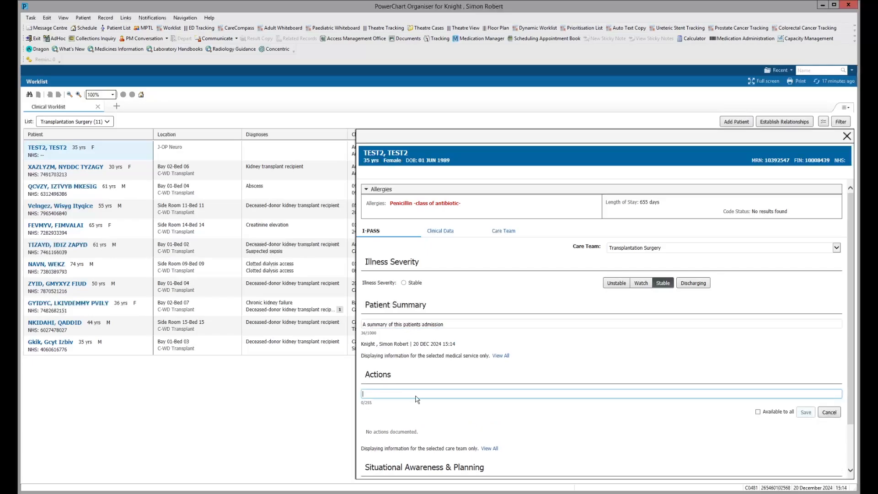
pyautogui.scroll(-1, 417, 398)
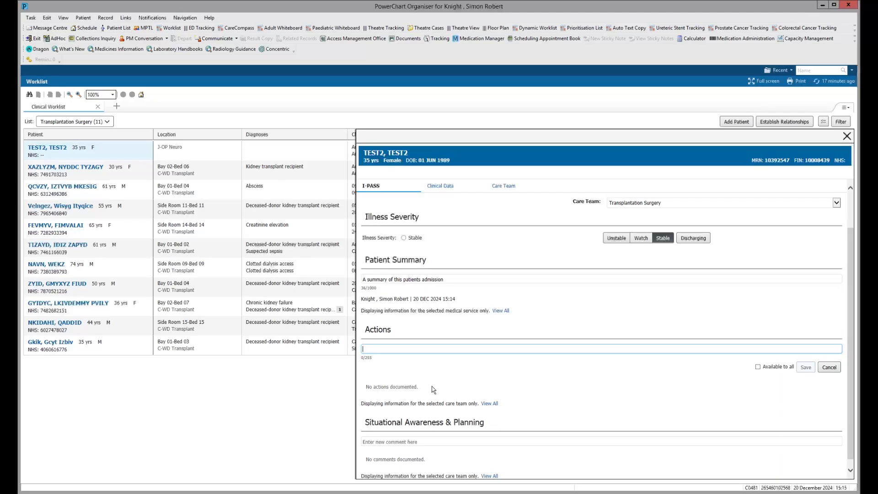
pyautogui.write('Request CXR')
pyautogui.click(757, 368)
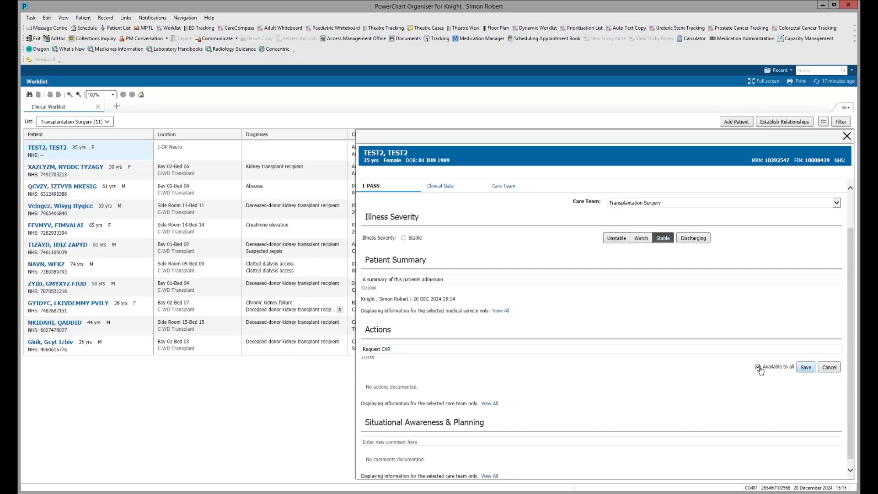
pyautogui.click(804, 367)
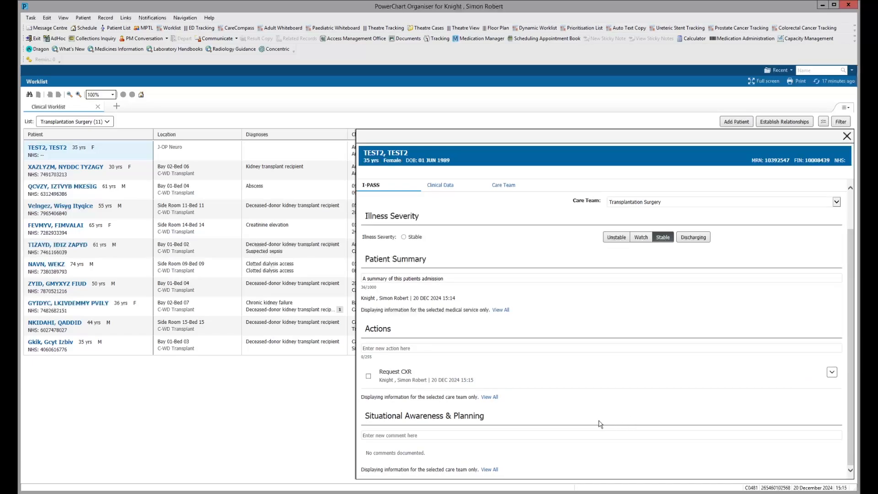
# Step: Save the Situational Awareness & Planning comment "Need to be discharged tomorrow" for the test patient, and refresh the worklist
pyautogui.click(379, 435)
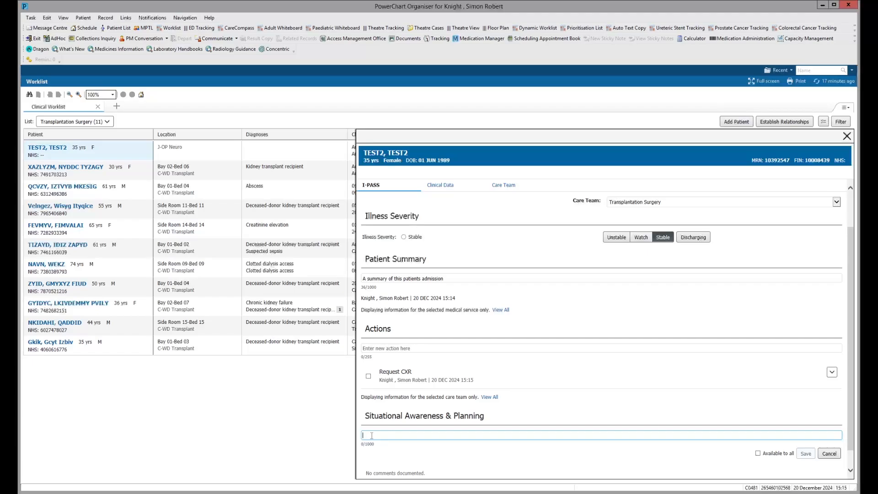
pyautogui.write('Need to be discharged tomorrow')
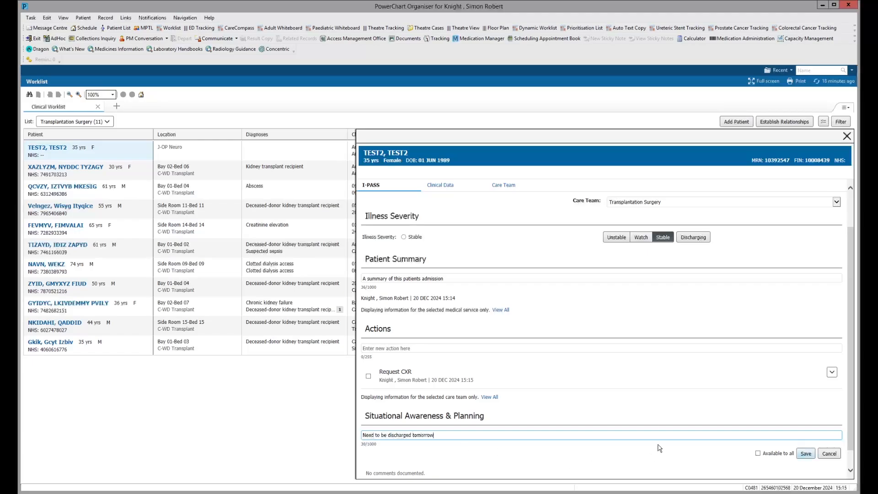
pyautogui.click(804, 453)
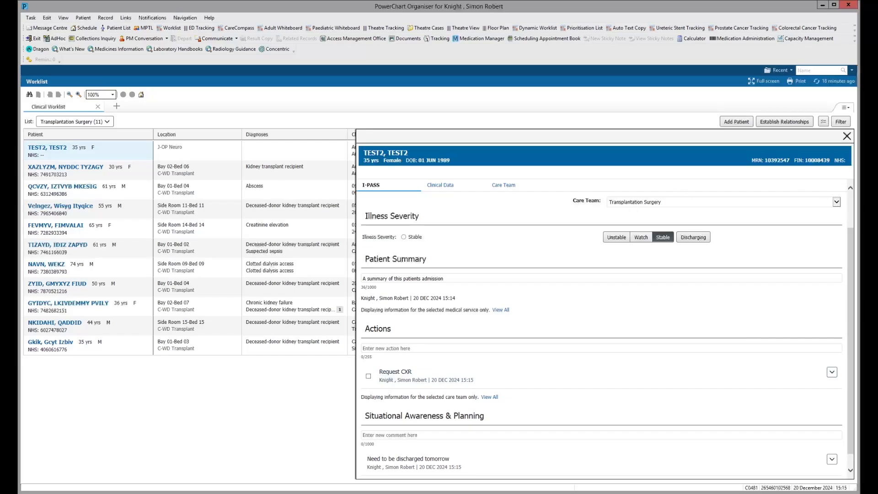
pyautogui.click(847, 136)
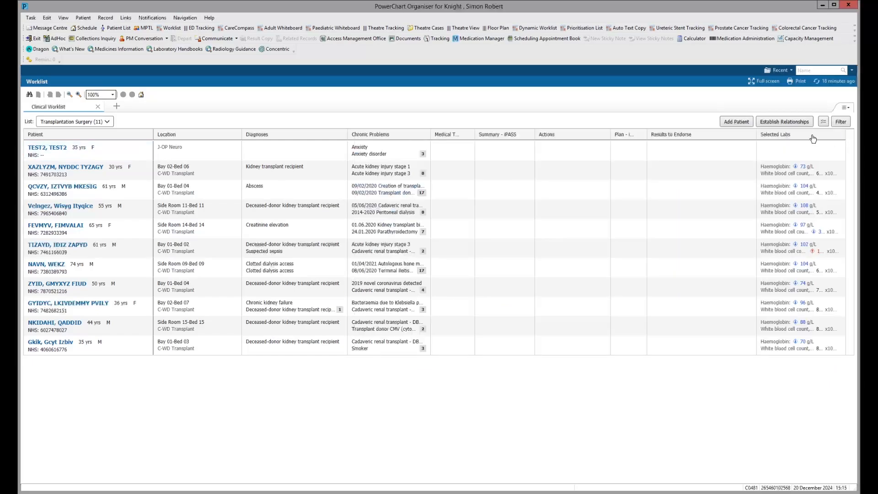
pyautogui.click(838, 83)
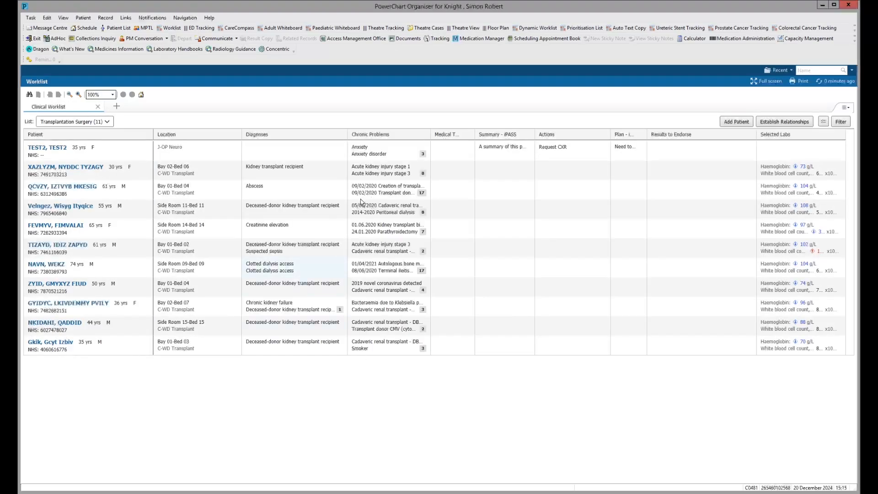
# Step: Review the details of the test patient's I-PASS summary, actions and plan from the worklist row
pyautogui.click(507, 151)
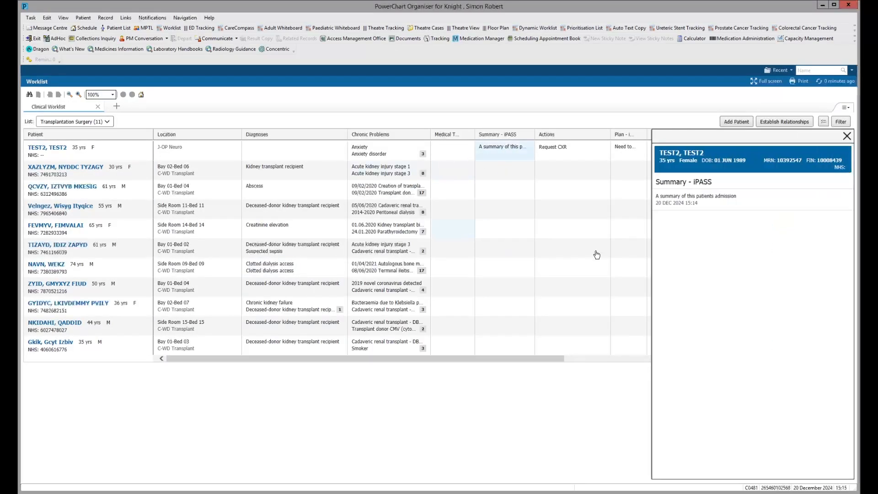
pyautogui.click(846, 135)
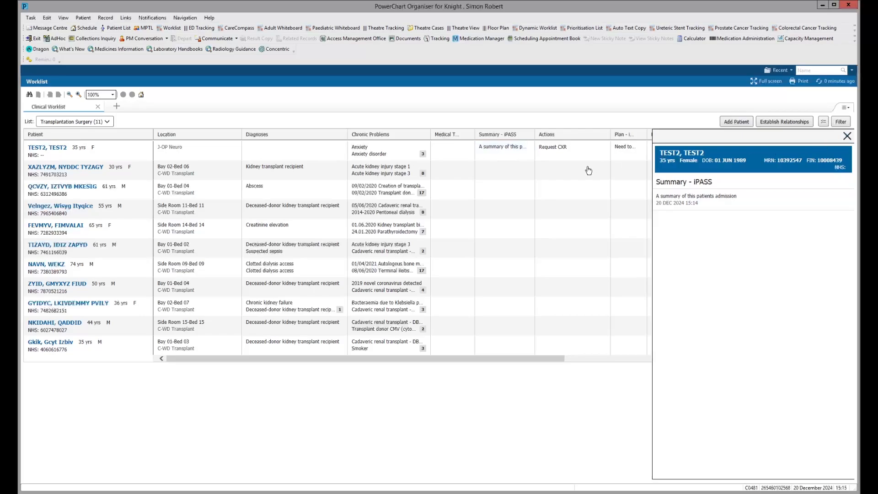
pyautogui.click(561, 152)
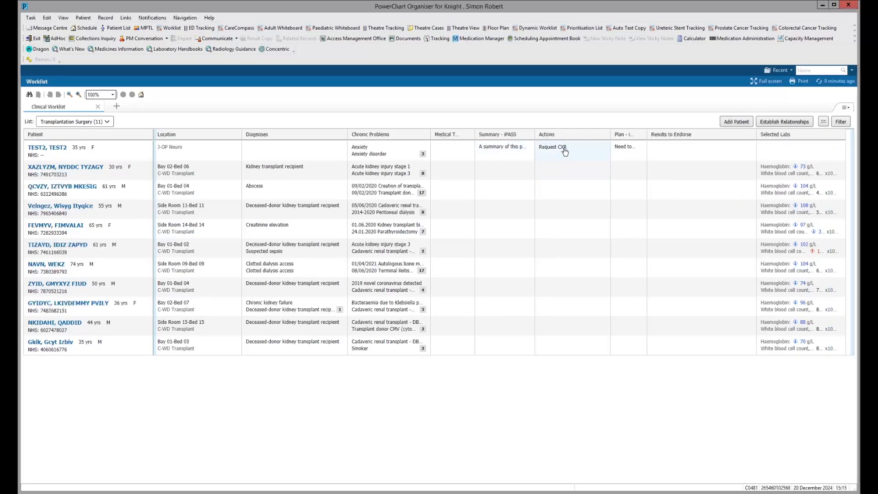
pyautogui.click(565, 152)
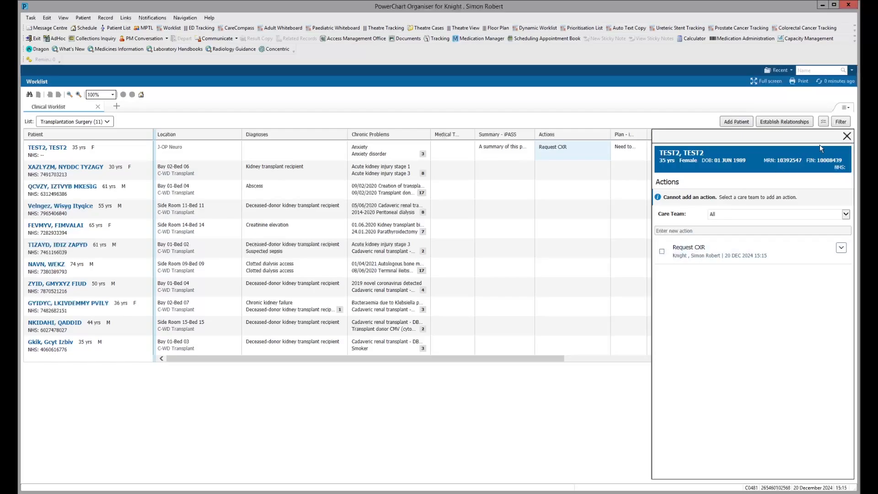
pyautogui.click(846, 135)
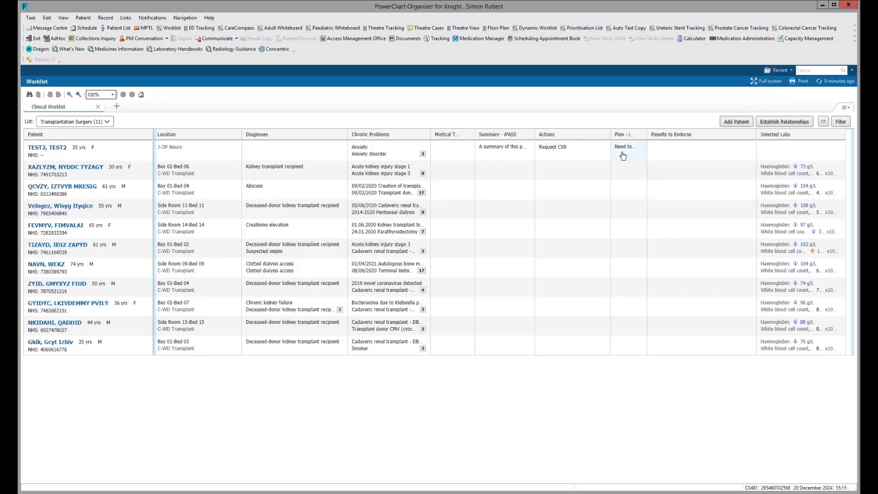
pyautogui.click(622, 151)
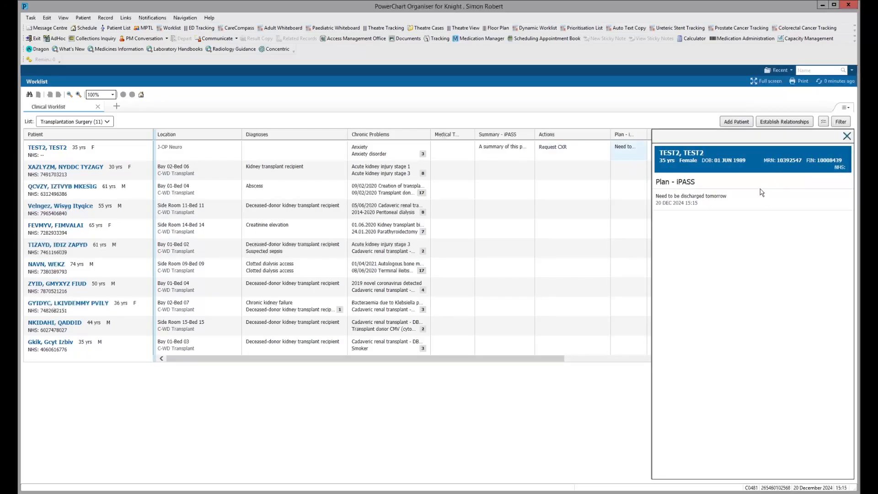
pyautogui.click(846, 136)
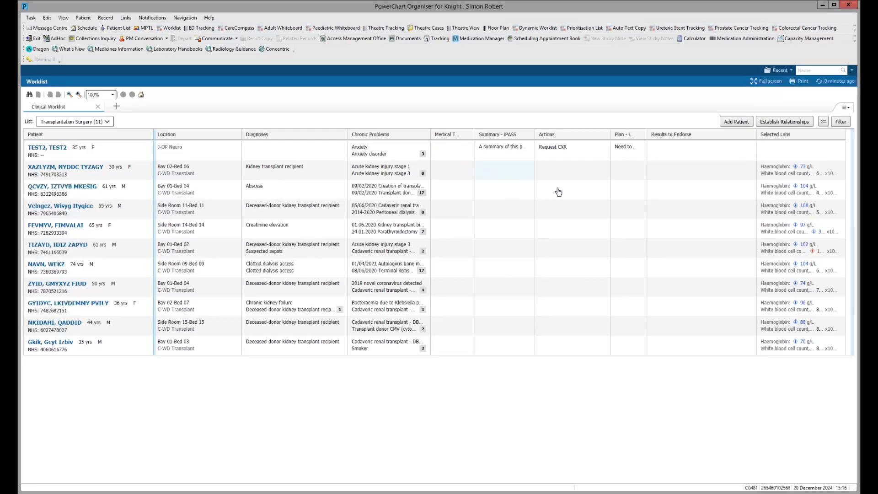
# Step: Check the test patient's Results to Endorse and the Selected Labs history of the patient in Bay 02-Bed 06
pyautogui.click(675, 154)
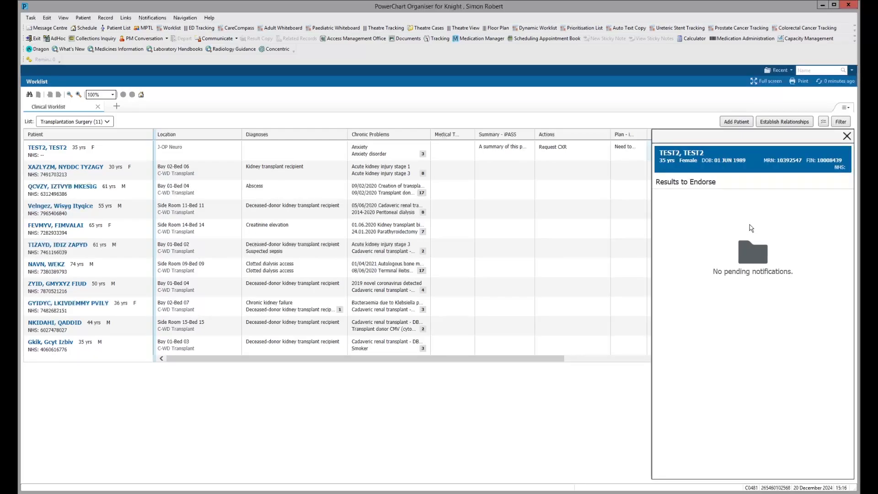
pyautogui.click(847, 137)
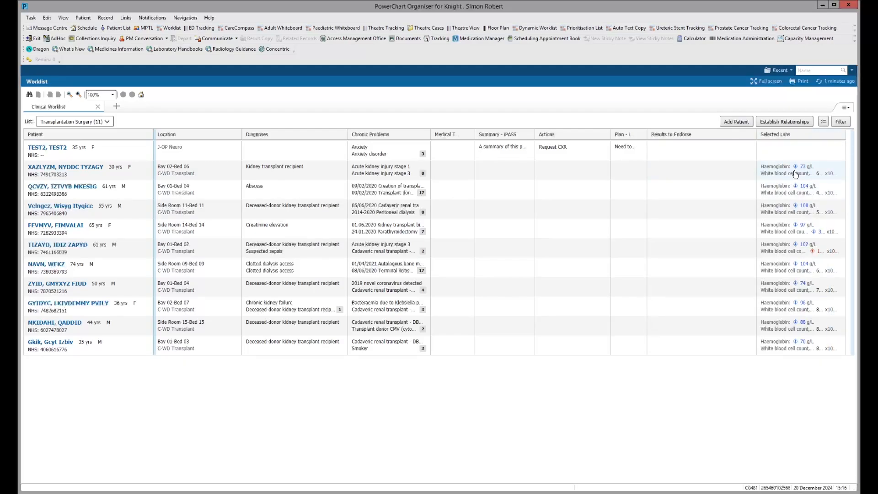
pyautogui.click(795, 173)
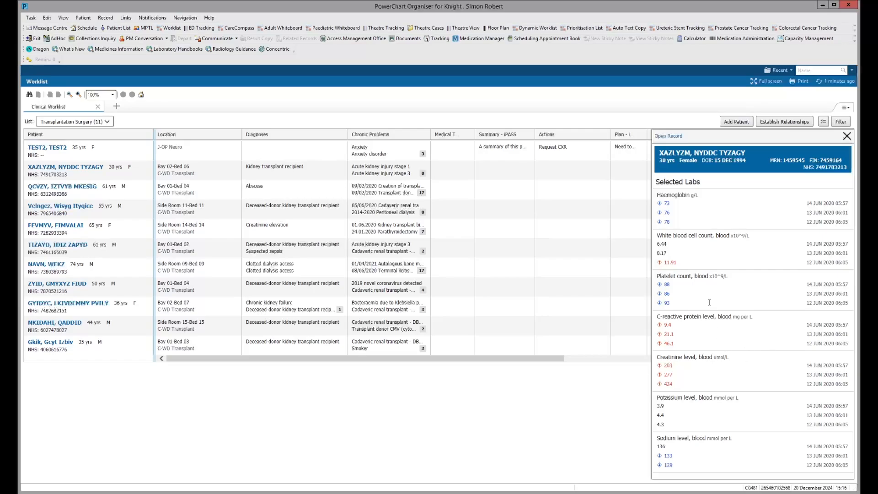
pyautogui.click(846, 136)
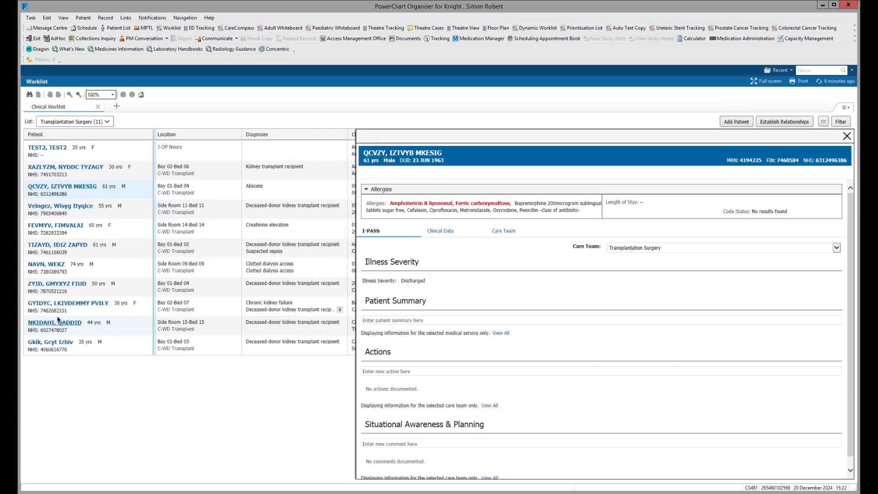
# Step: Review the clinical data of the patient in Bay 02-Bed 06, from vital signs and labs to medications and fluid balance details
pyautogui.click(846, 136)
pyautogui.click(105, 178)
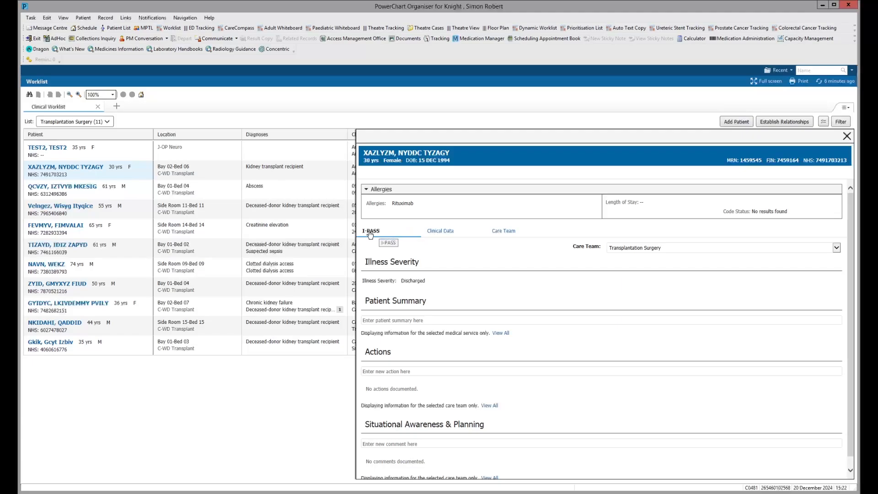
pyautogui.click(441, 232)
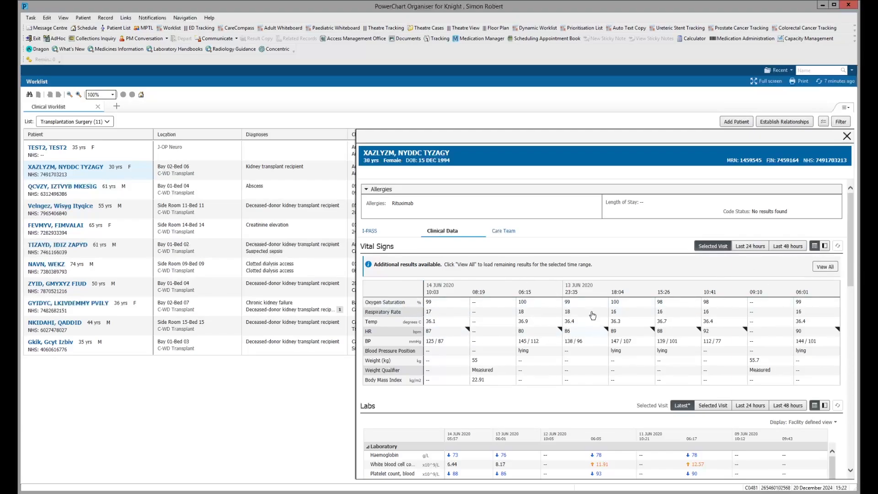
pyautogui.moveTo(851, 269); pyautogui.dragTo(857, 425)
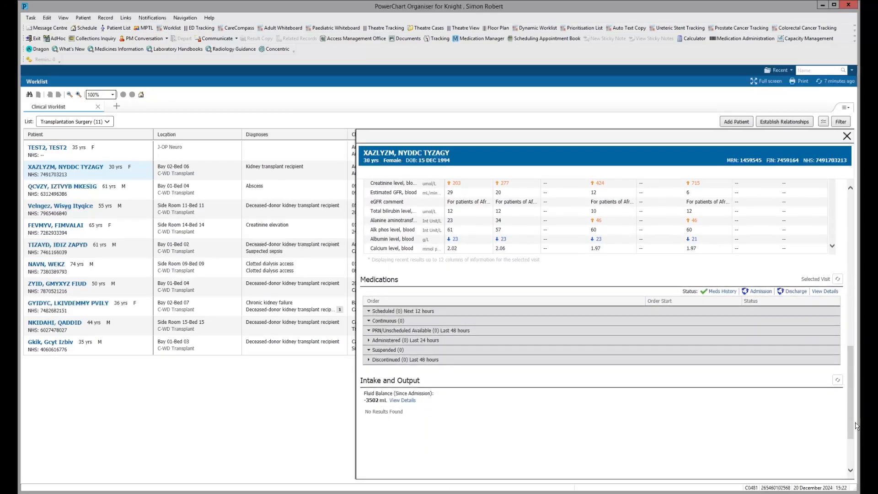
pyautogui.click(392, 402)
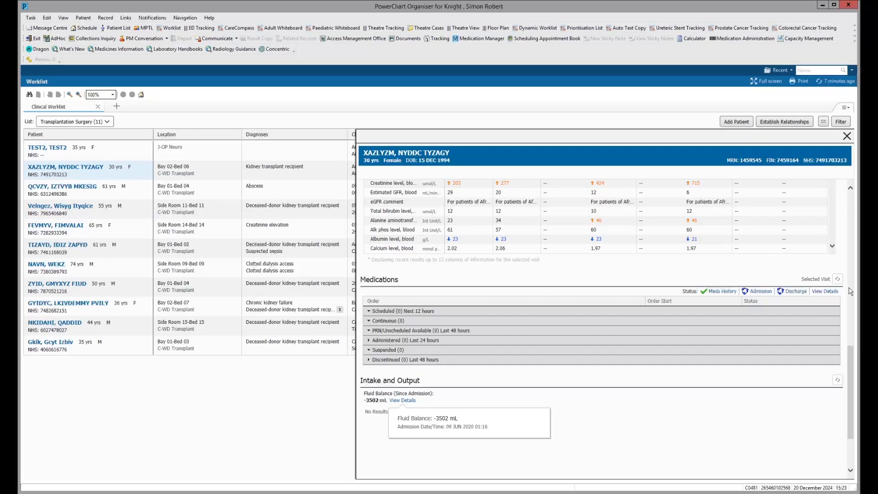
pyautogui.moveTo(856, 244); pyautogui.dragTo(850, 233)
pyautogui.click(850, 232)
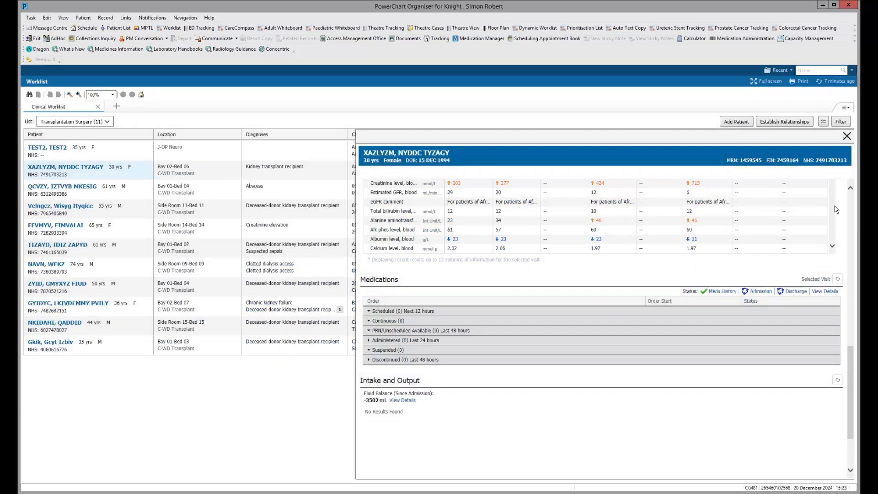